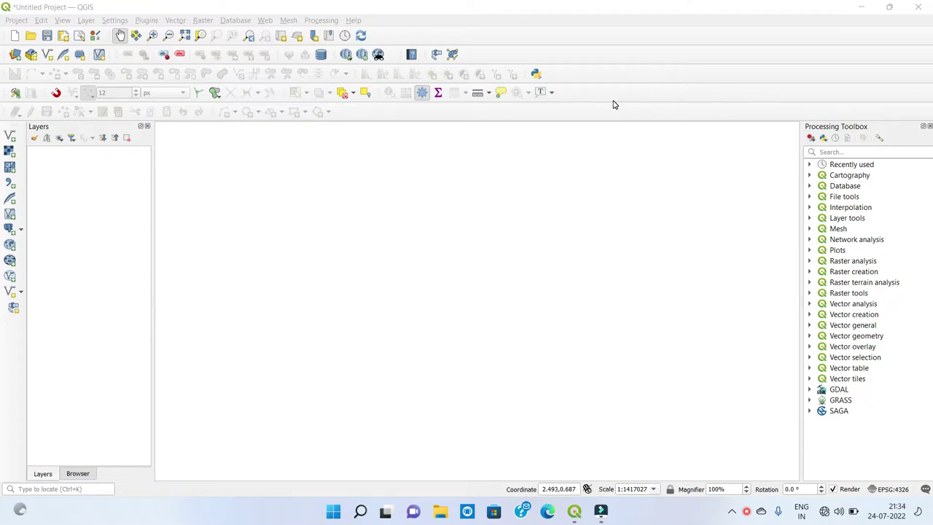
Add Commercial.shp from the Commercial_110622 folder on drive D: to the project as a layer
left_click(441, 514)
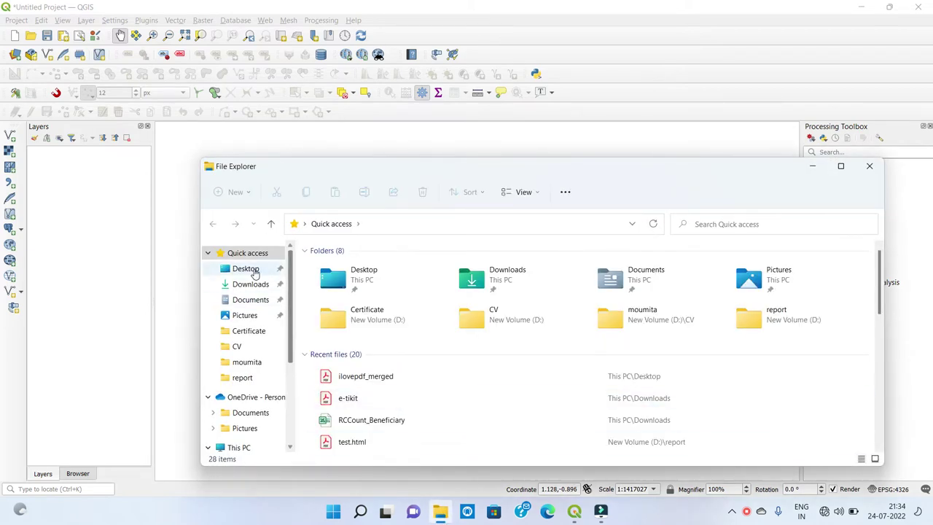
scroll(246, 394, "down", 3)
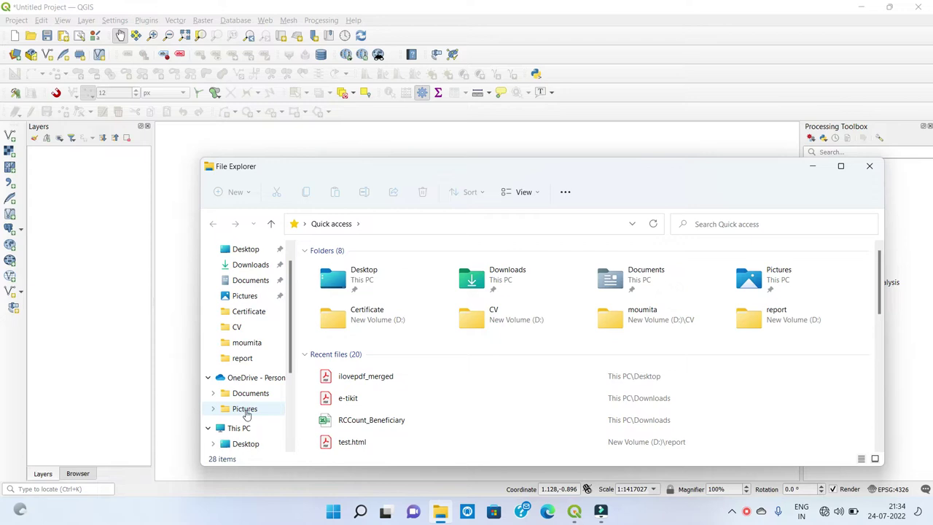
scroll(251, 430, "down", 2)
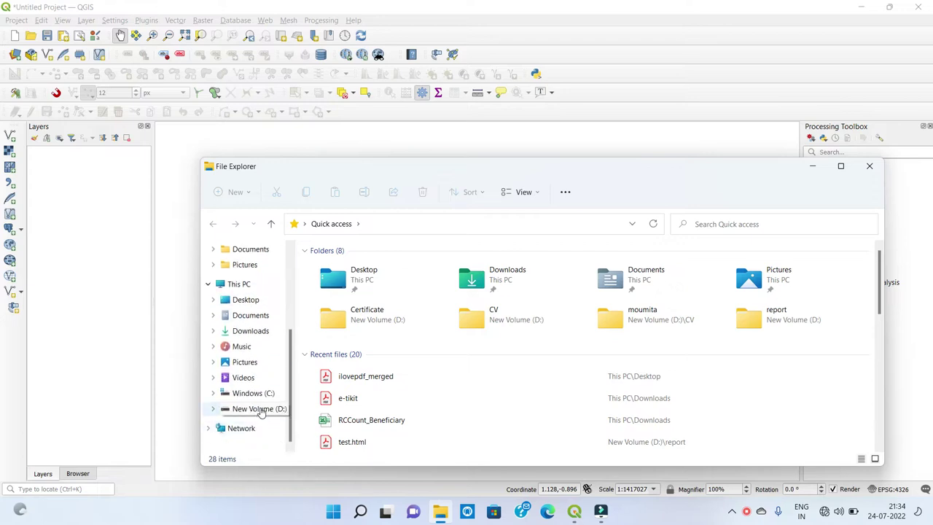
left_click(257, 409)
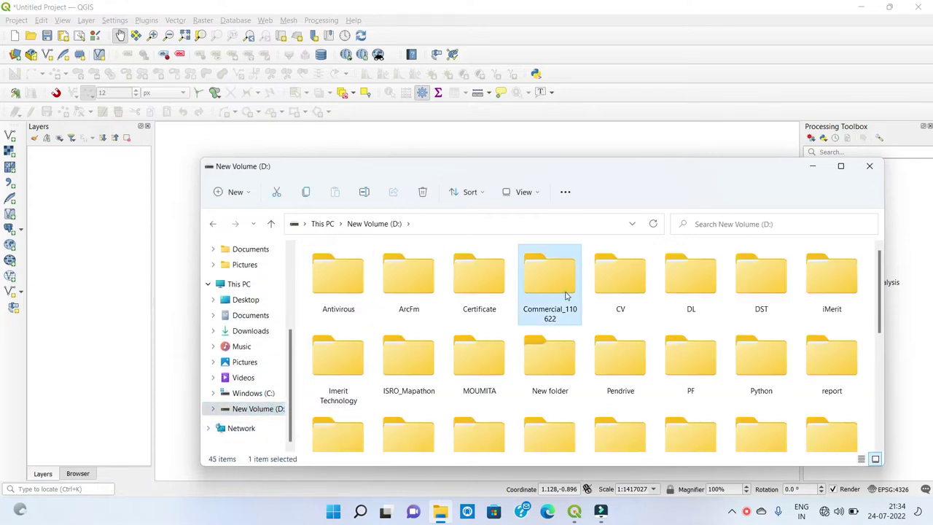
double_click(557, 288)
left_click_drag(374, 348, 73, 258)
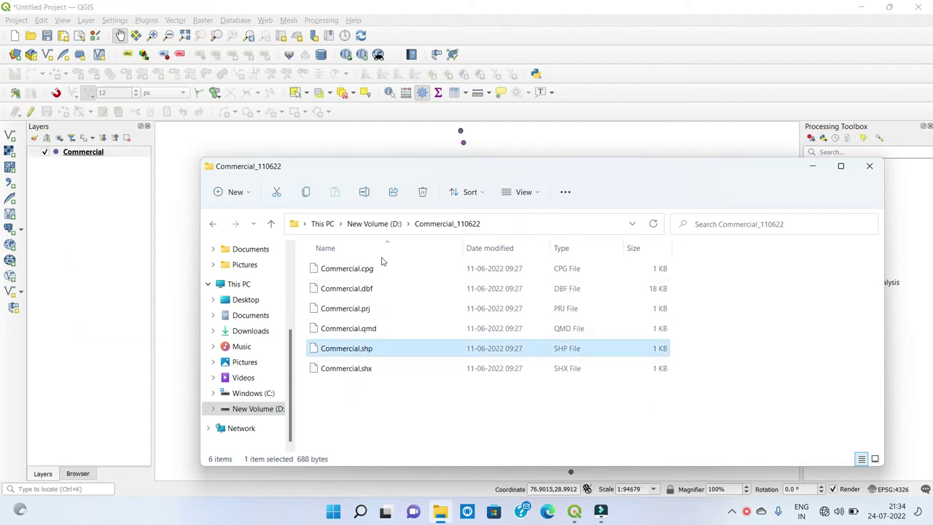
left_click(810, 168)
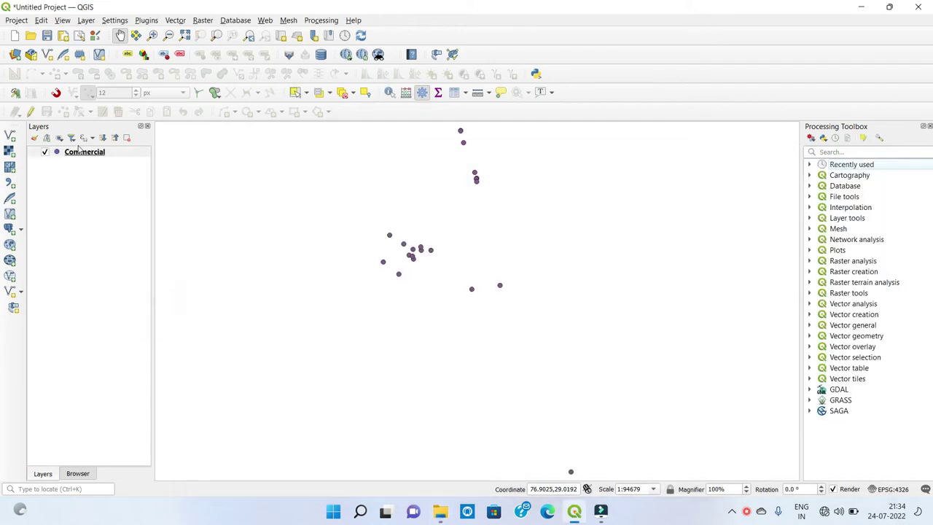
Change the Commercial layer's marker to the preset black tent symbol in a square frame
double_click(56, 155)
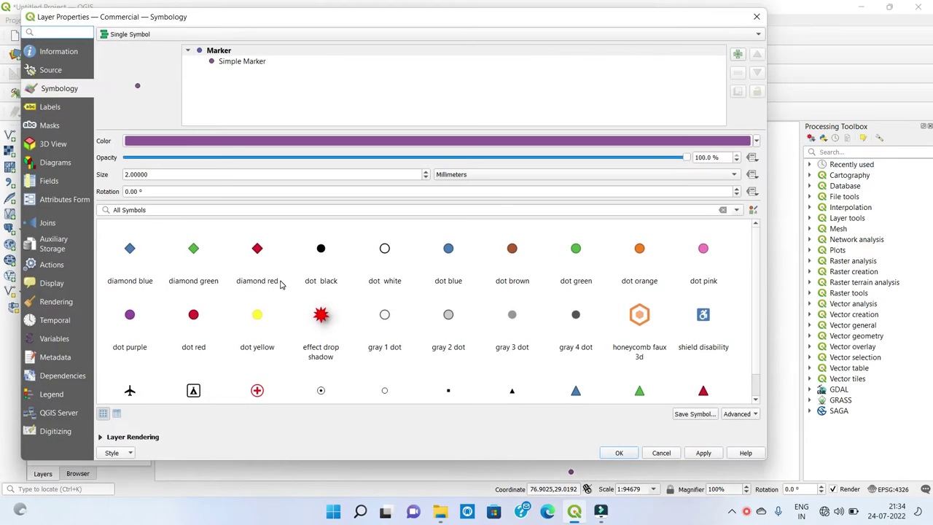
left_click(230, 398)
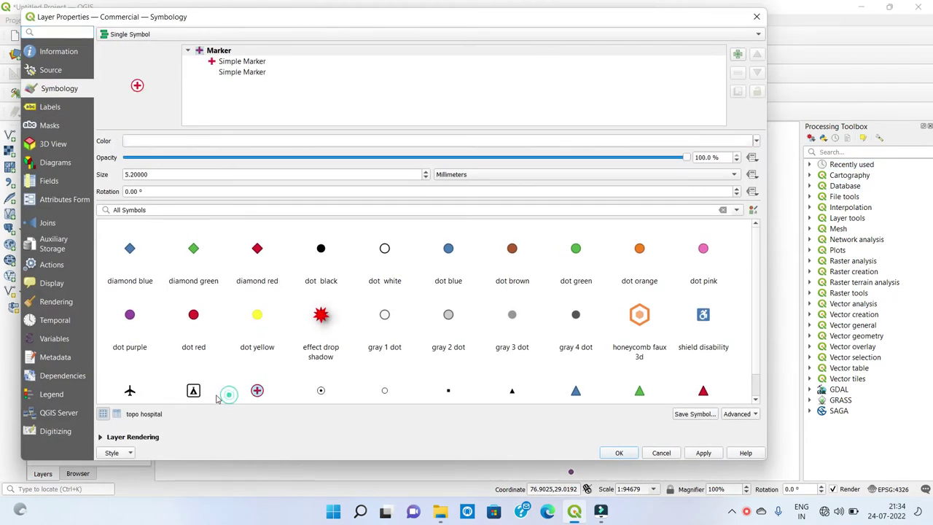
left_click(191, 397)
left_click(619, 453)
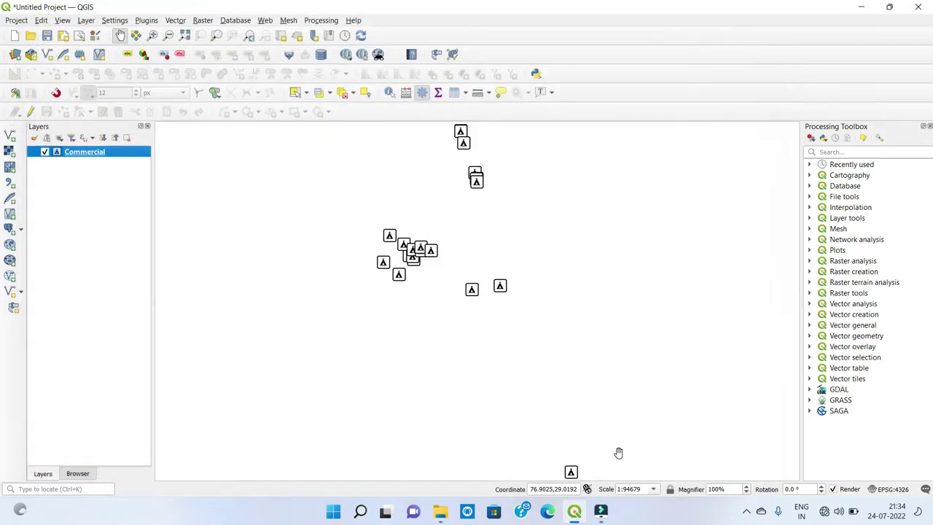
left_click_drag(445, 238, 438, 299)
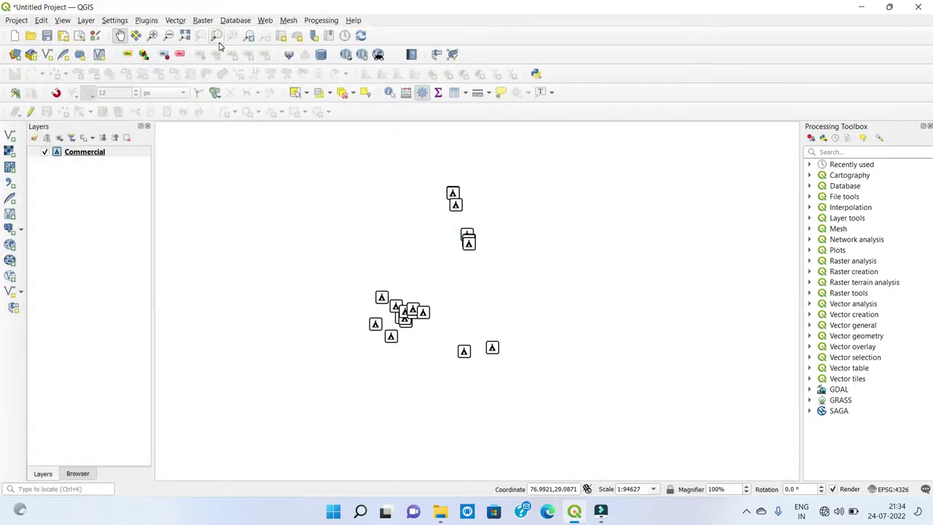
Find the AutoLayoutTool plugin by searching for "auto" and enable it
left_click(146, 21)
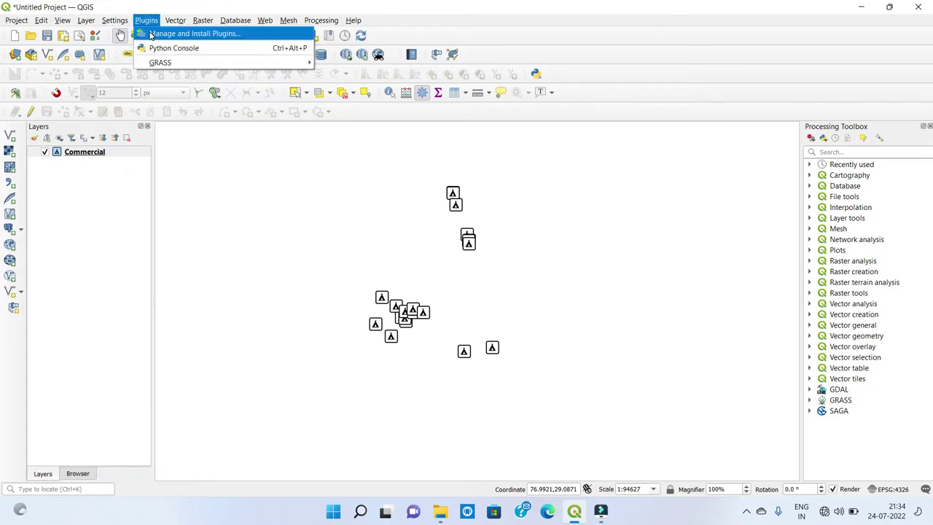
left_click(151, 34)
key("BackSpace")
key("BackSpace")
key("BackSpace")
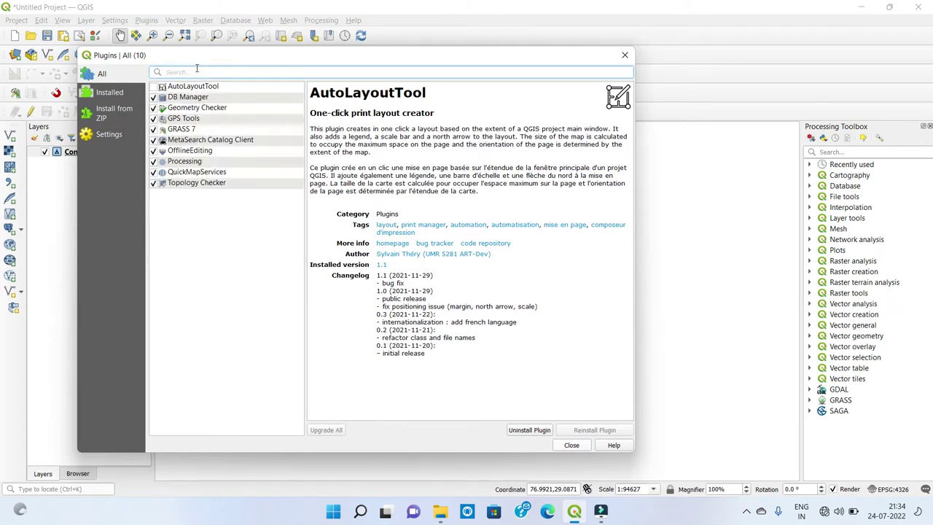
type("auto")
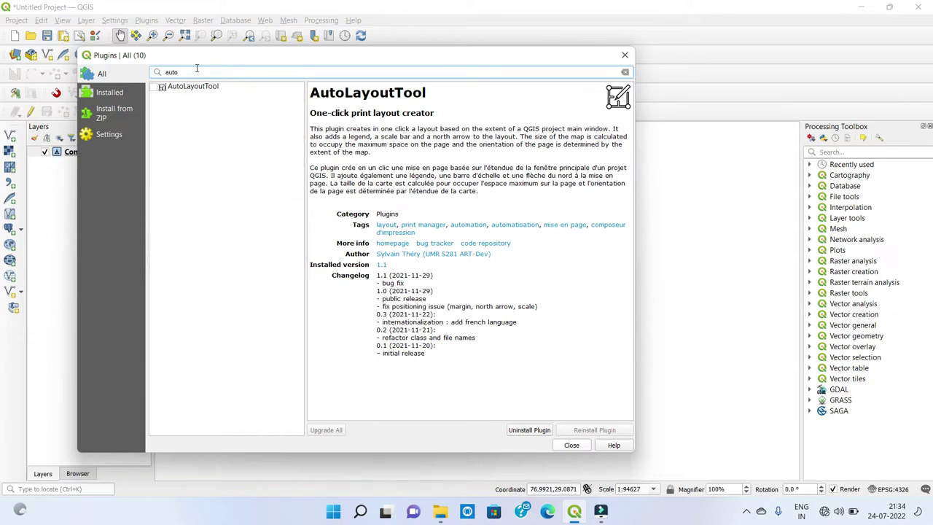
left_click(192, 87)
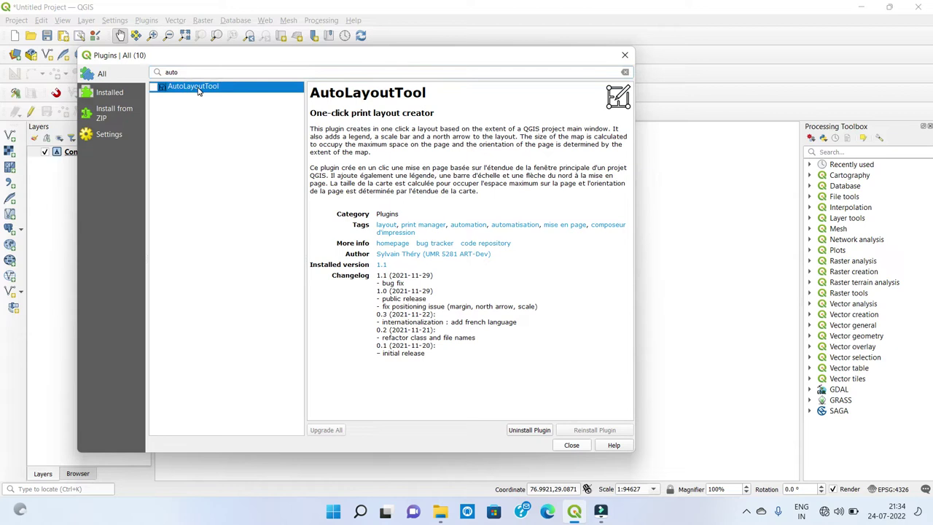
left_click(153, 87)
left_click(571, 445)
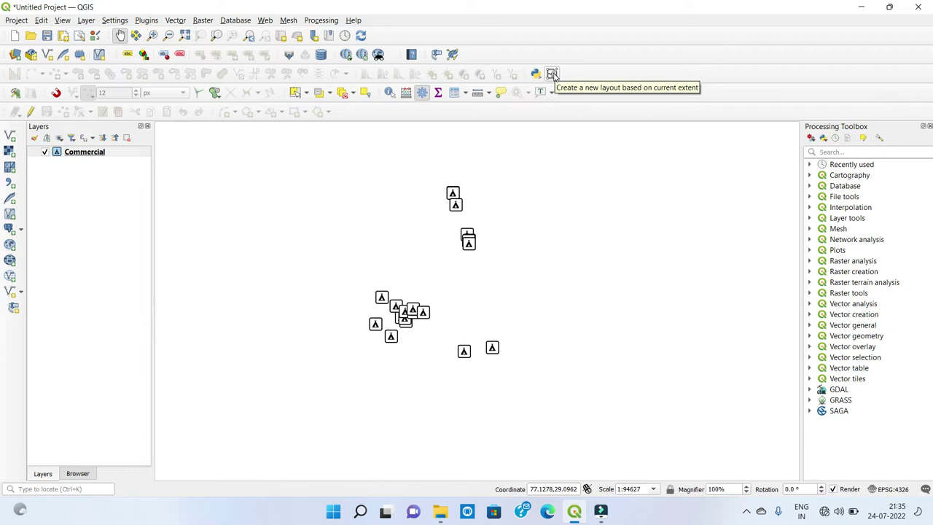
Generate a one-click print layout from the current map extent, replacing the existing layout named Automatic layout
left_click(553, 75)
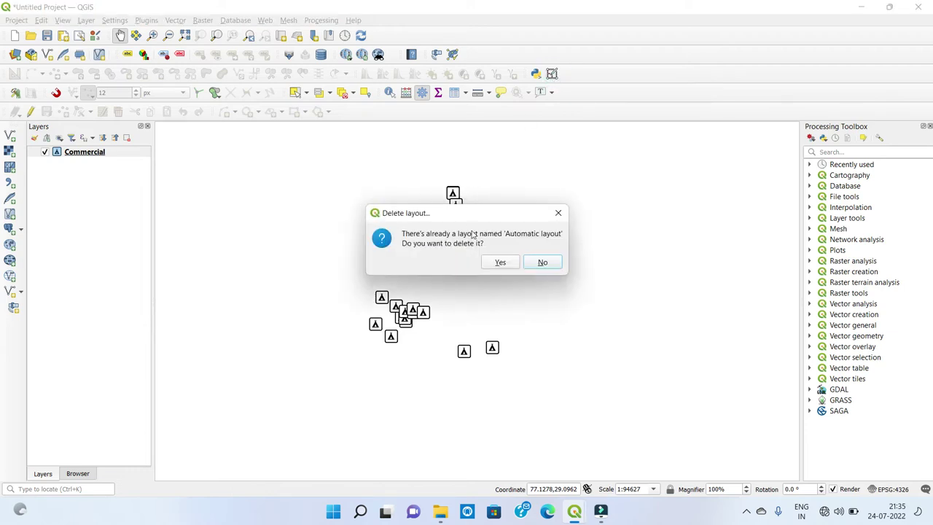
left_click(501, 263)
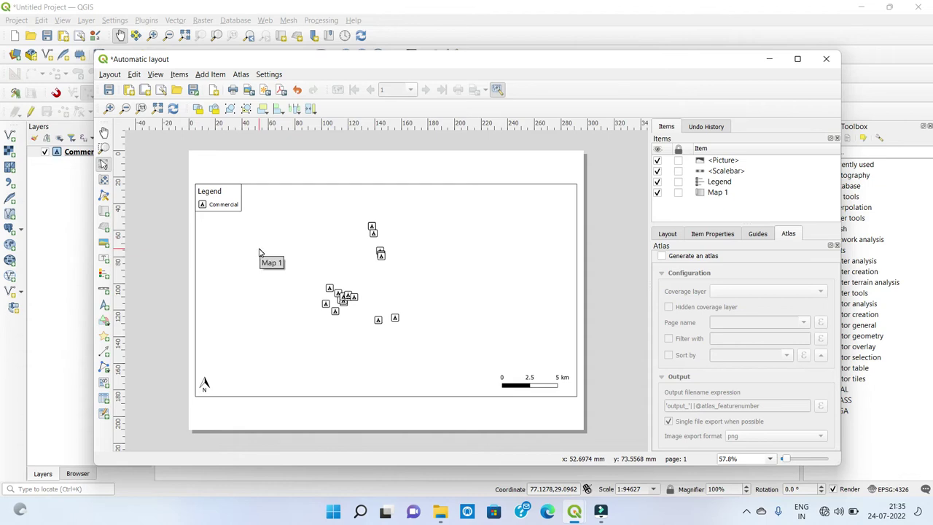
Export the layout as a PDF named Automatic layout to D:\Youtube\Youtube, keeping the default export options
left_click(284, 91)
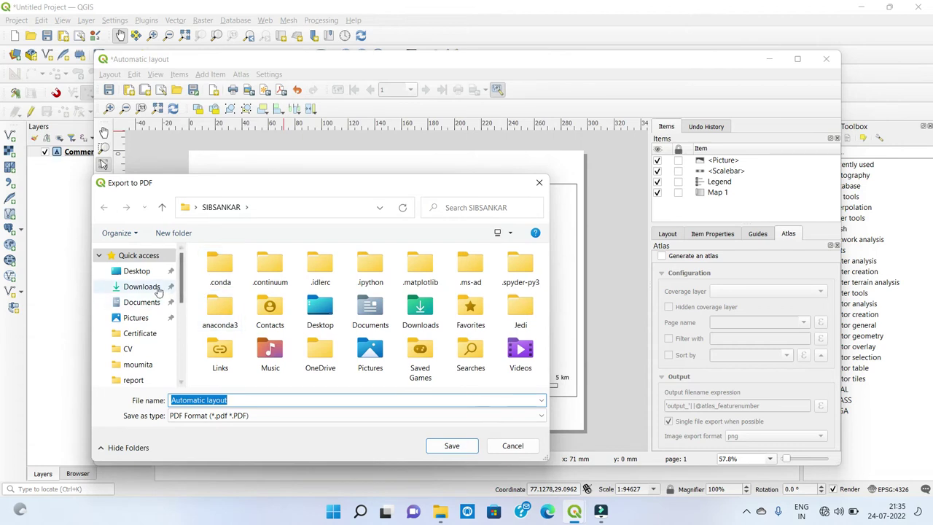
scroll(149, 365, "down", 2)
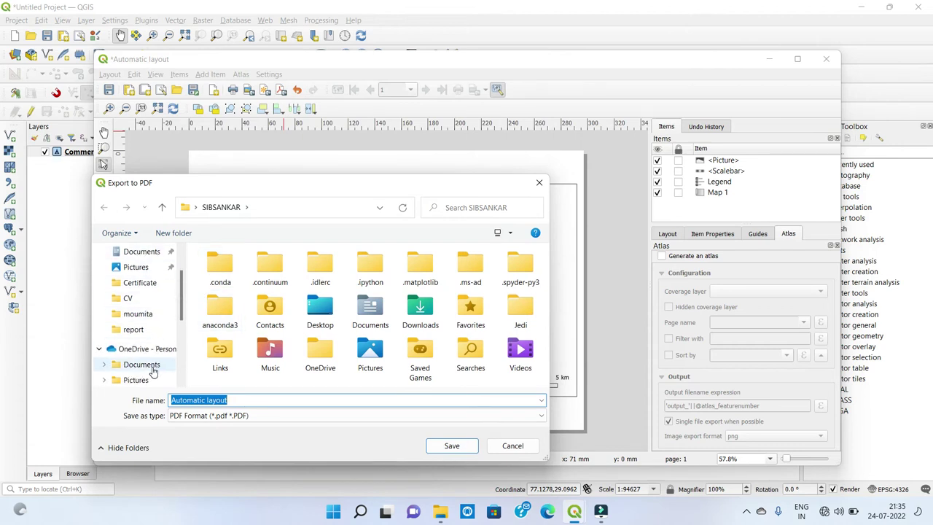
scroll(150, 368, "down", 5)
left_click(150, 360)
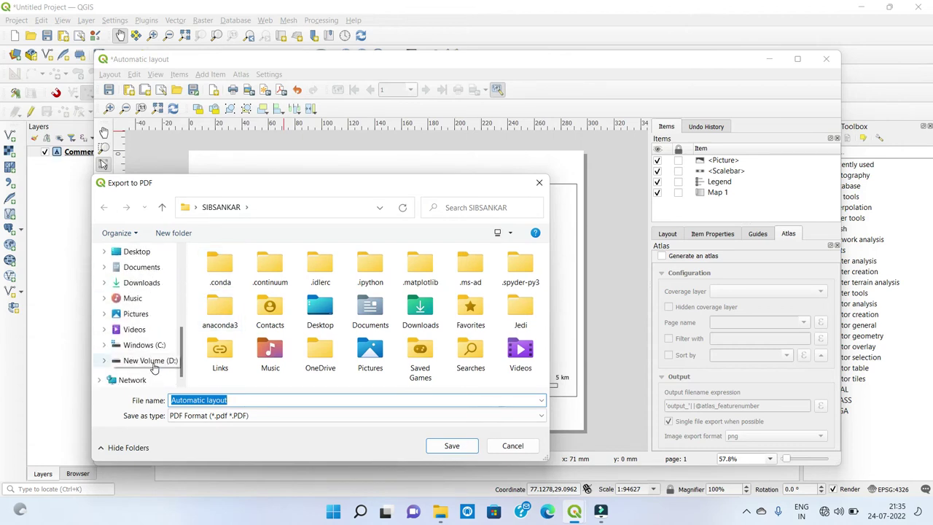
scroll(230, 336, "down", 5)
scroll(389, 340, "up", 1)
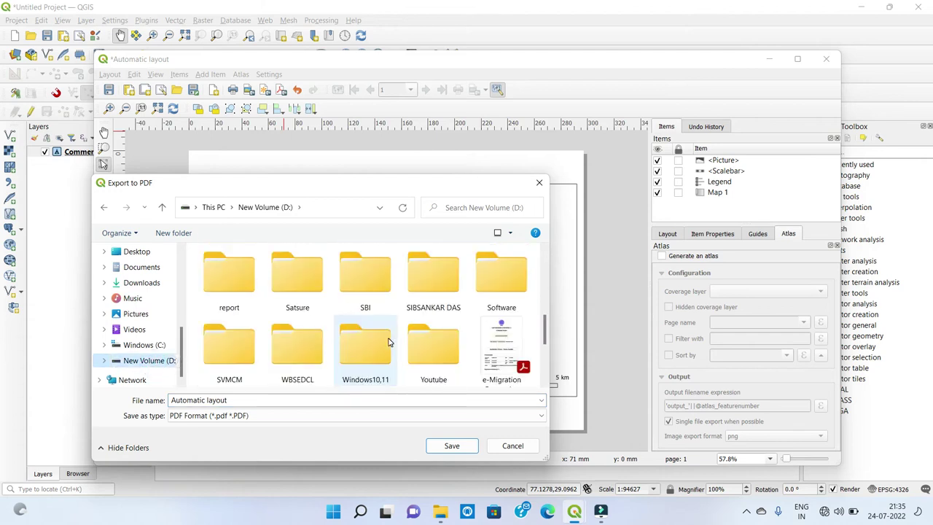
double_click(430, 336)
left_click(250, 296)
double_click(249, 296)
left_click(250, 400)
left_click(250, 400)
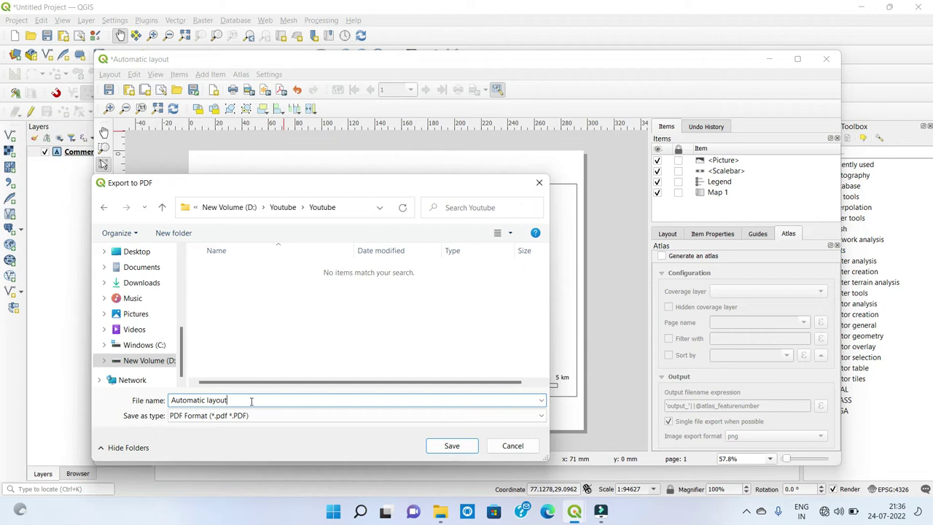
left_click(452, 446)
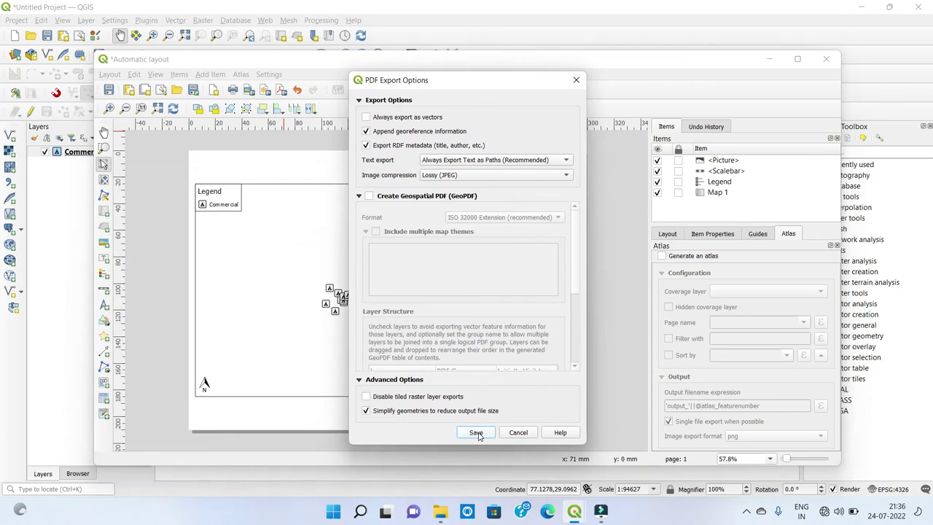
left_click(476, 432)
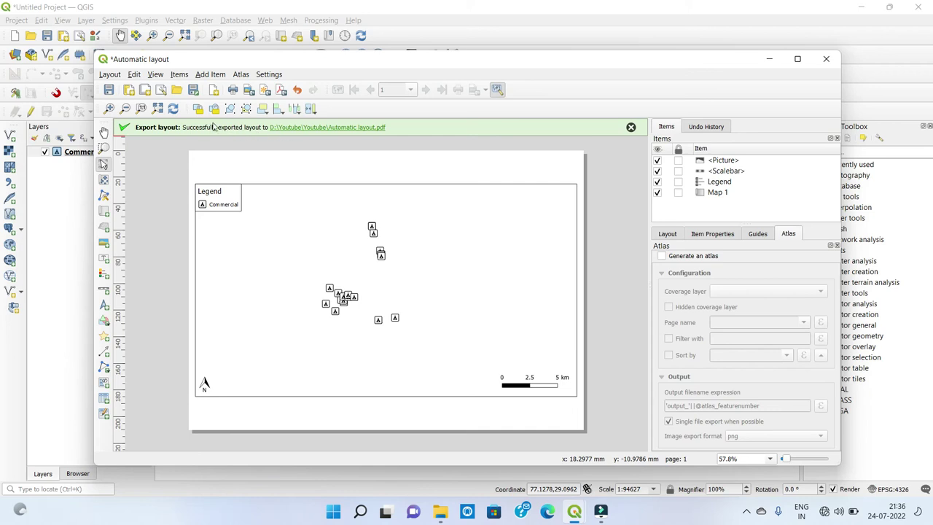
Open the exported Automatic layout PDF from its folder to check the map, and return to the QGIS layout window
left_click(298, 128)
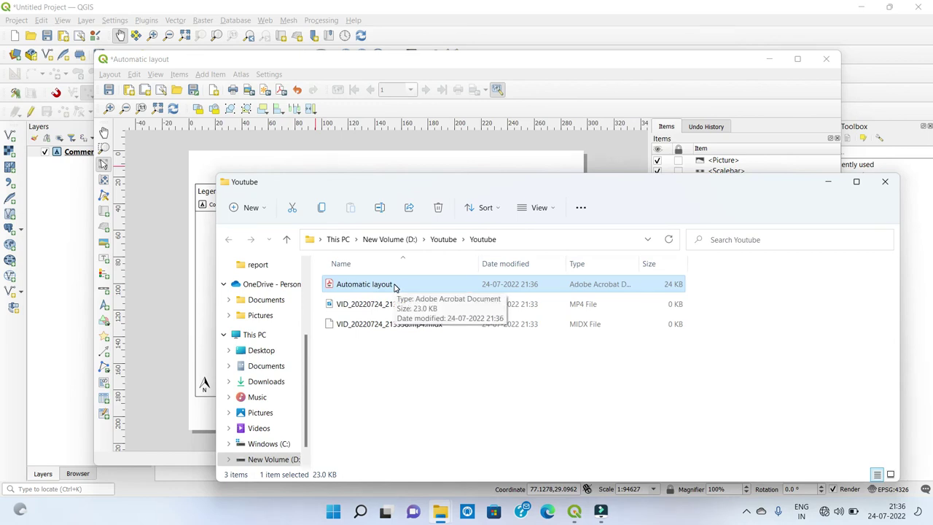
double_click(393, 284)
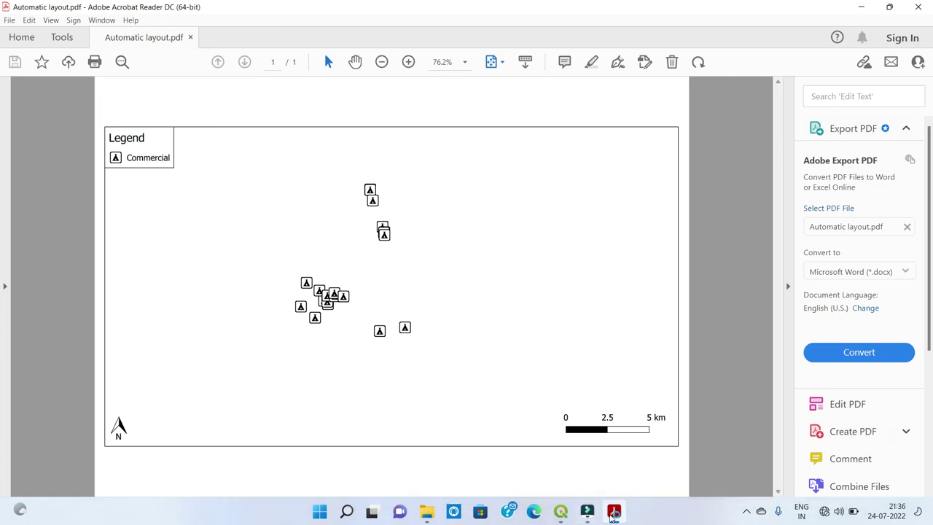
mouse_move(612, 515)
mouse_move(560, 510)
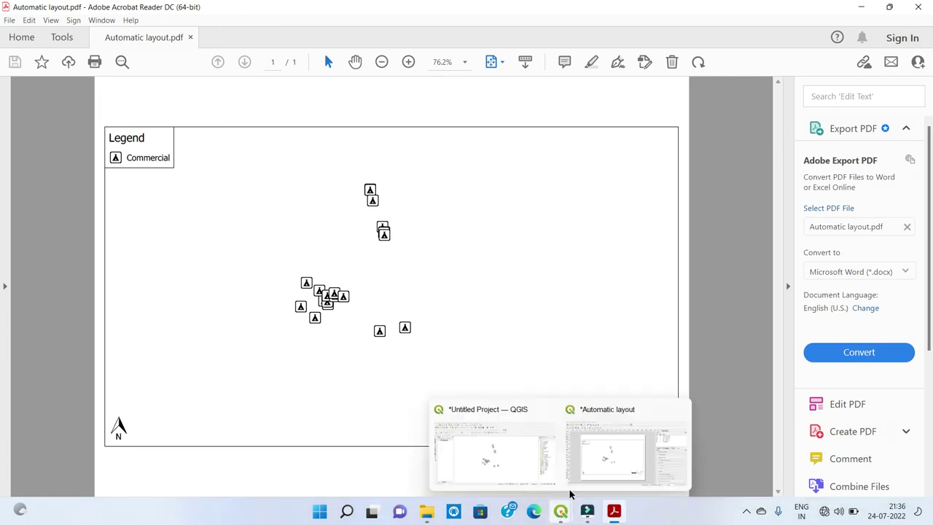
left_click(590, 470)
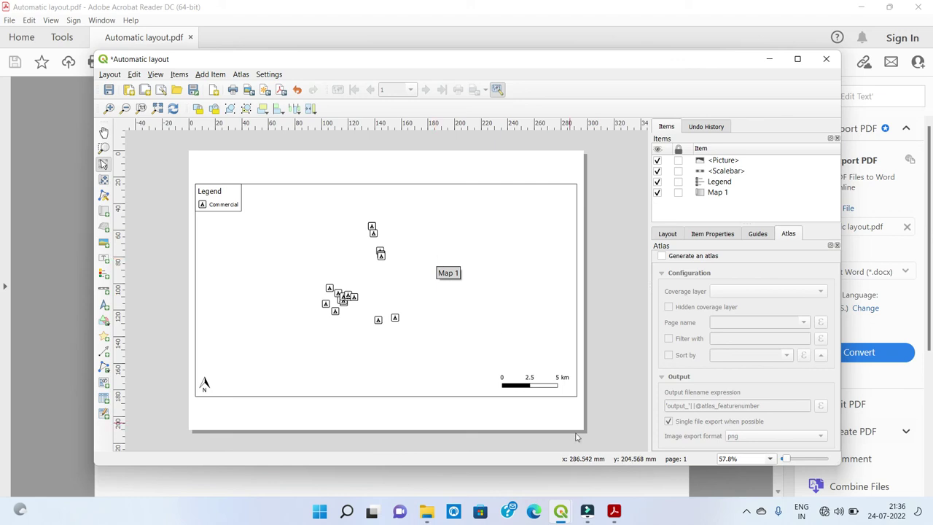
left_click(747, 513)
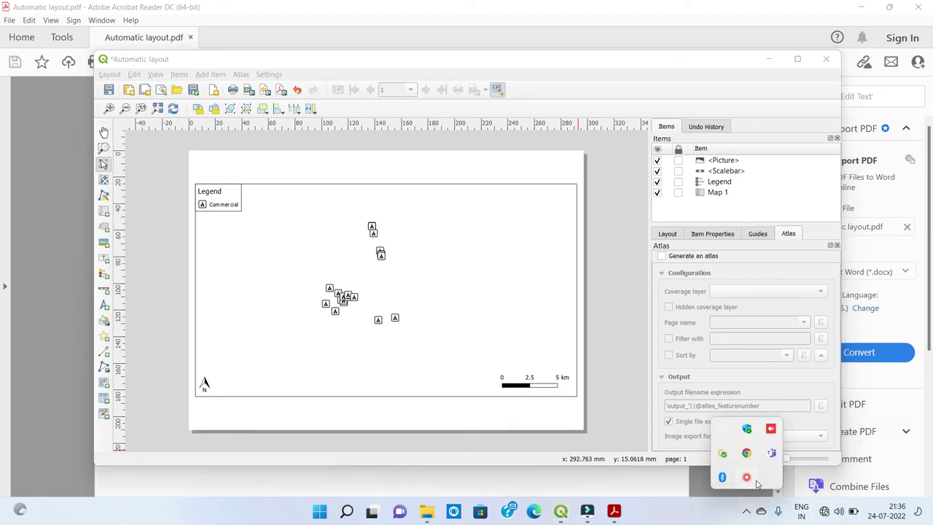
right_click(744, 478)
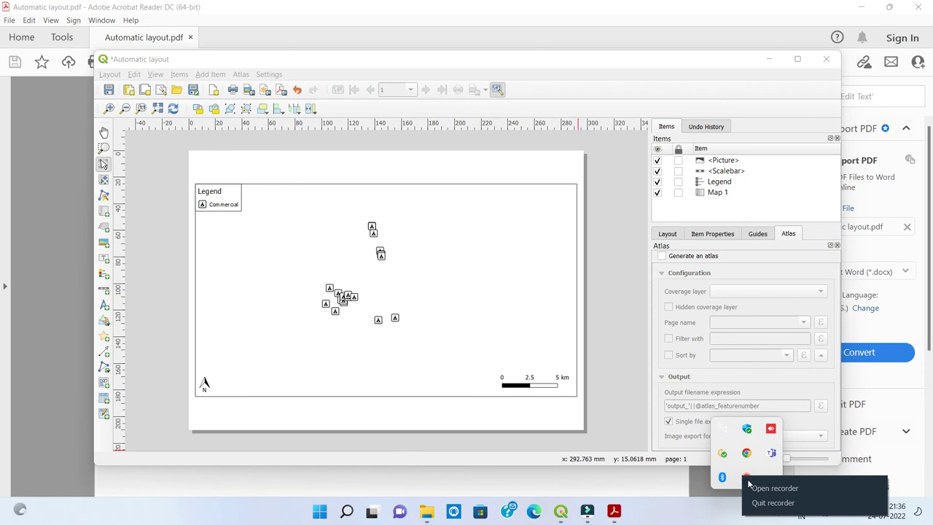